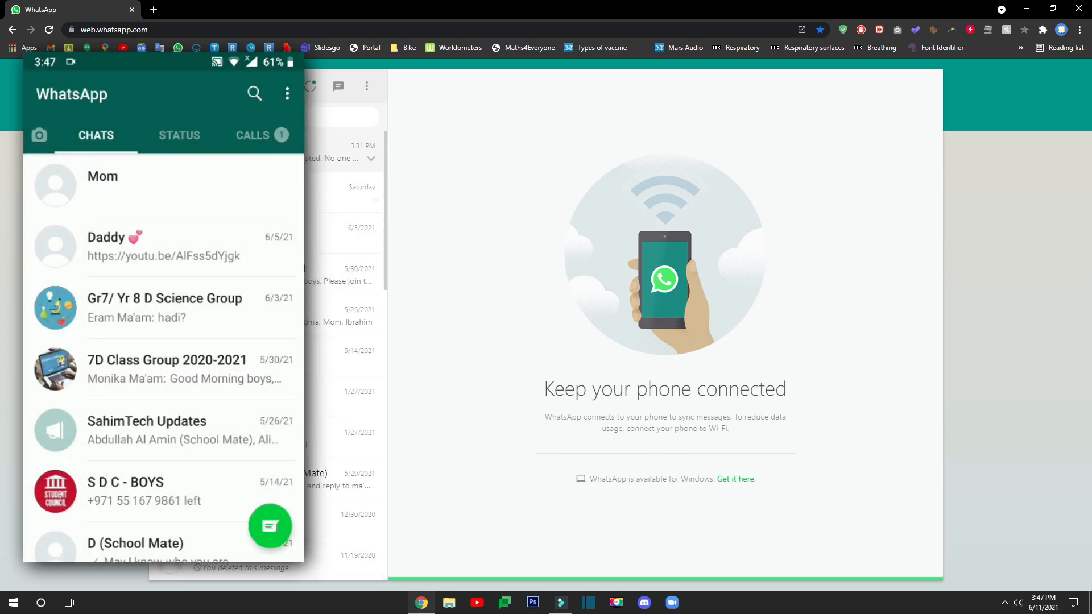
- Open the chat with Mom and send the message "hi"
click(341, 152)
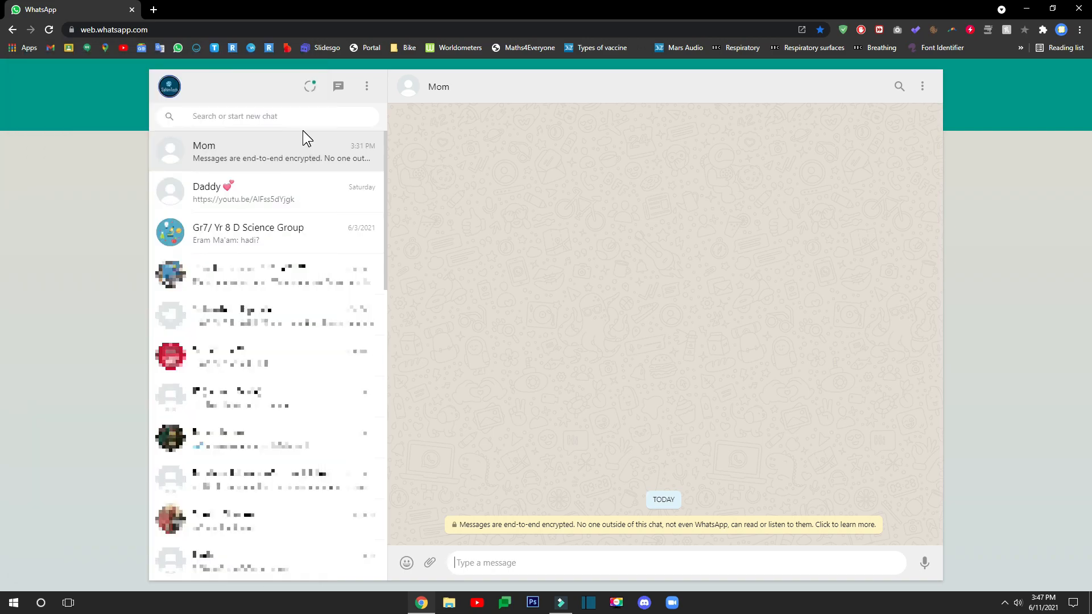
click(301, 139)
text(hi)
key(Return)
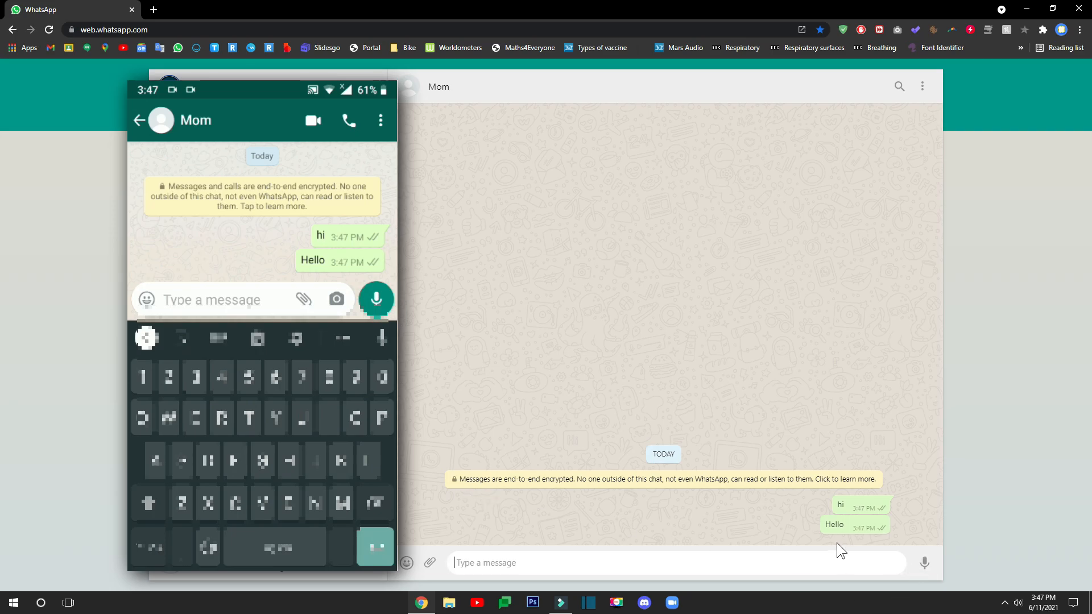
drag(833, 523, 886, 519)
click(818, 525)
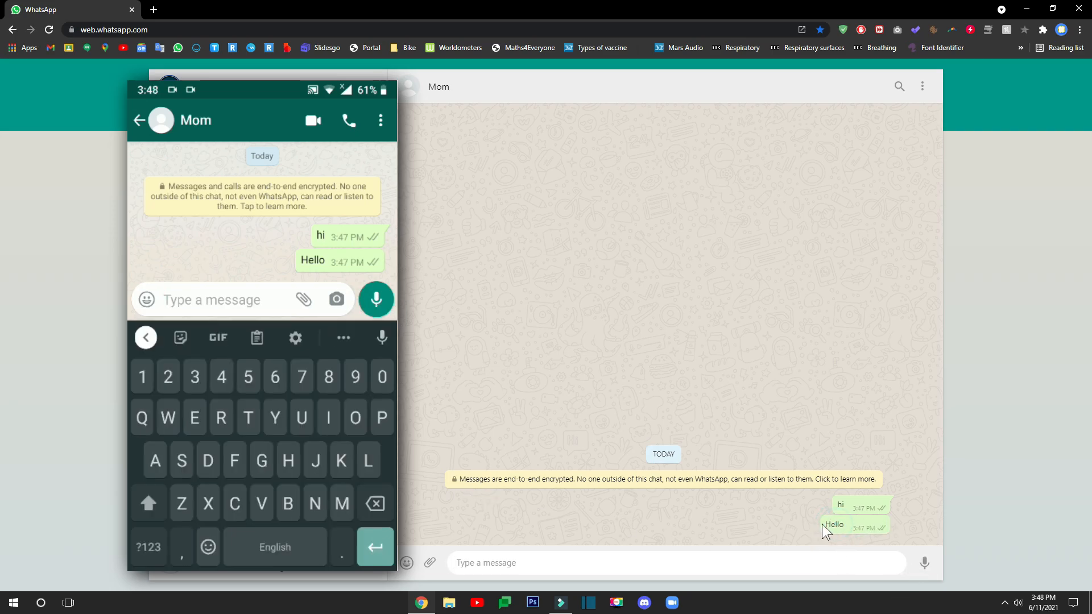
click(827, 524)
click(831, 523)
click(835, 521)
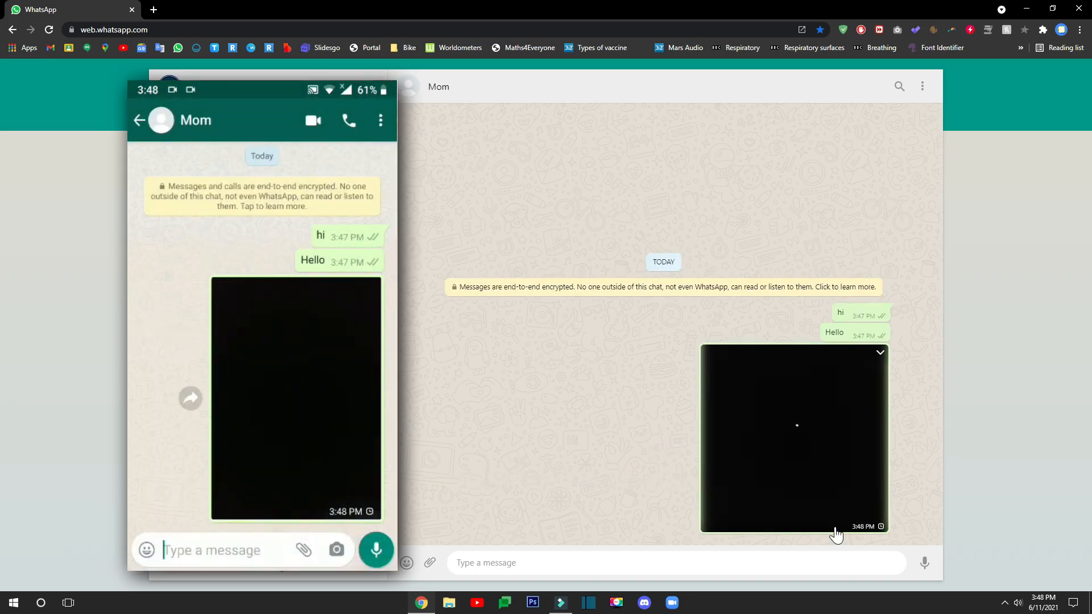
- Download the black photo from the chat, view the downloaded JPEG and close the image viewer
click(807, 429)
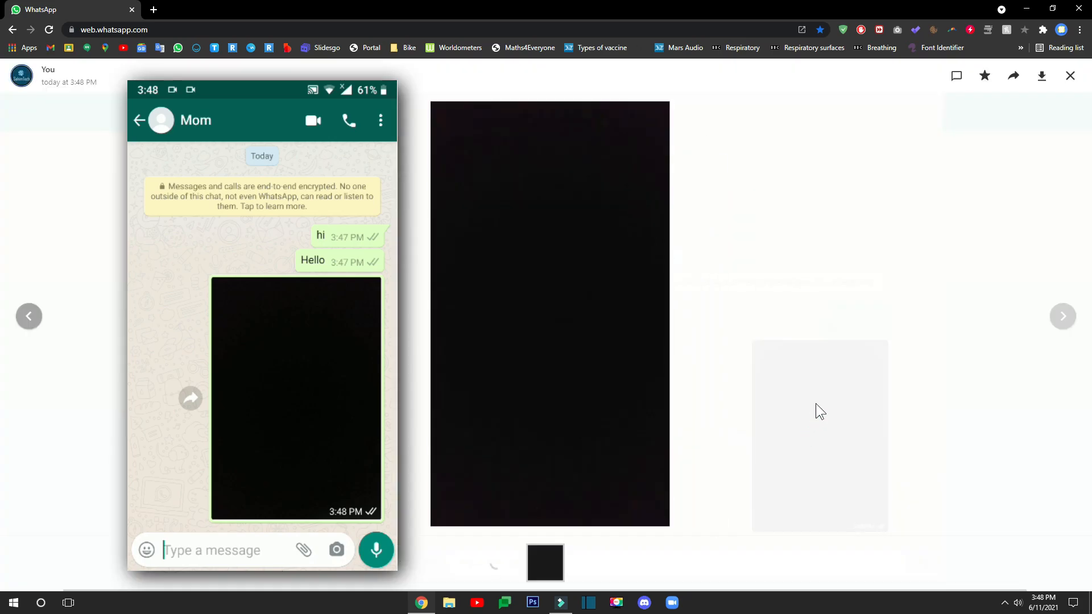
click(1041, 78)
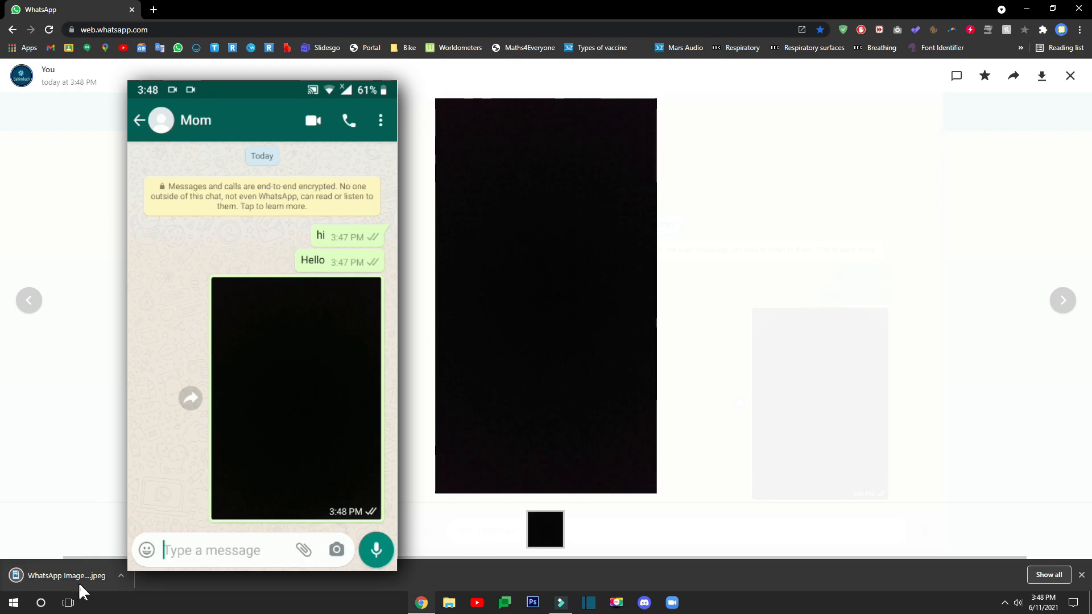
click(57, 577)
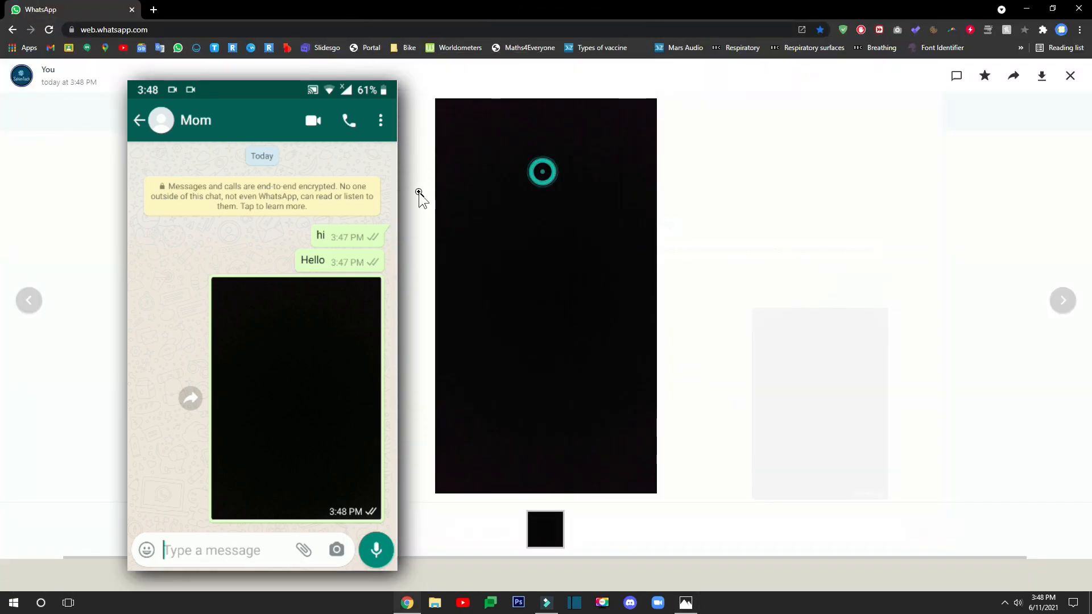
click(686, 600)
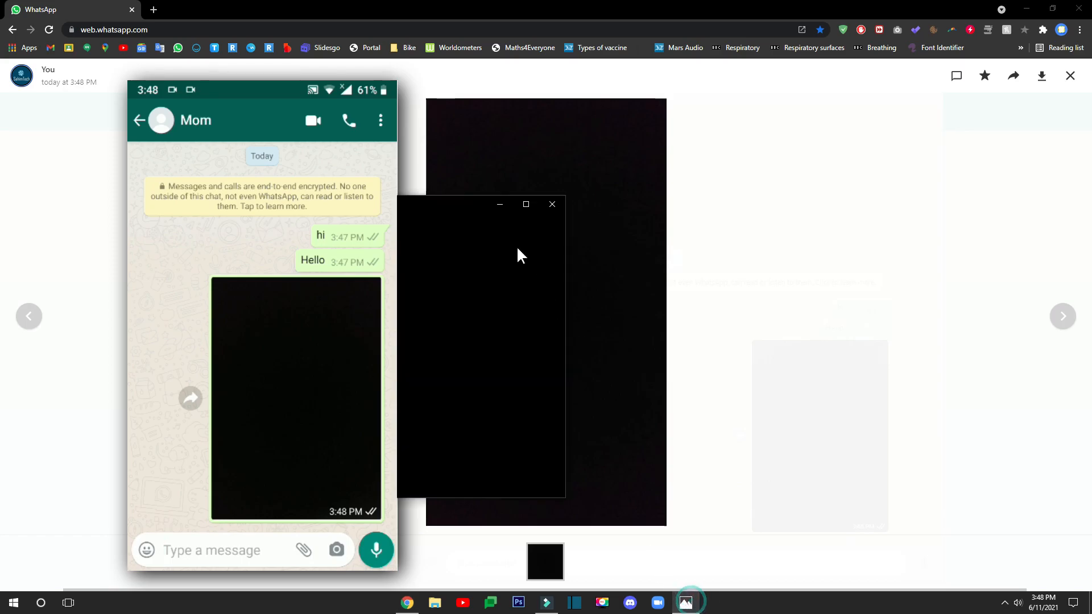
click(551, 205)
- Close the photo preview, view the black photo in the chat once more and return to the conversation
click(1070, 76)
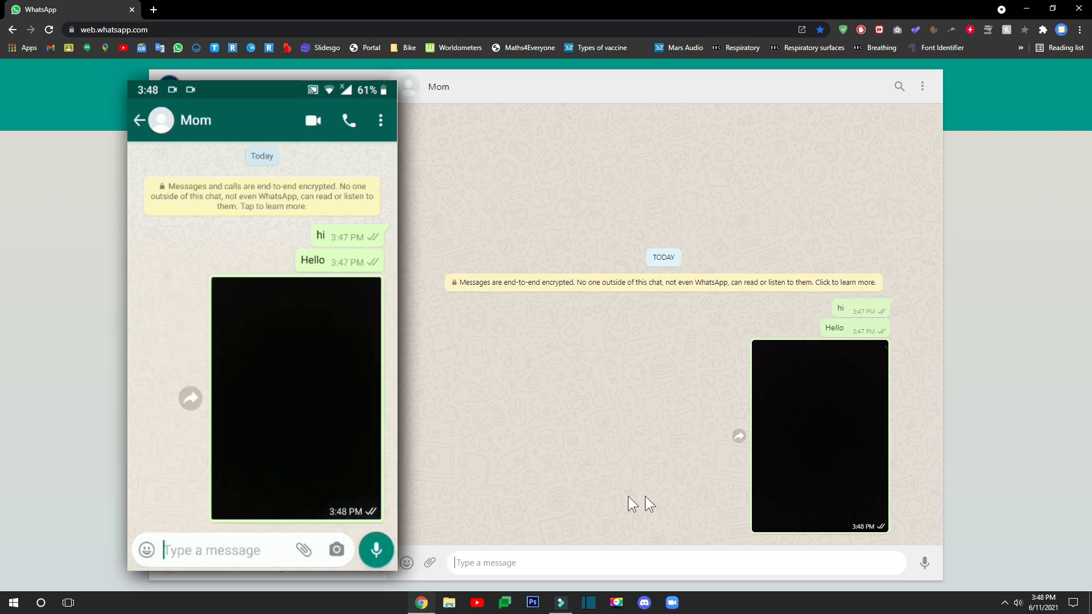
click(836, 387)
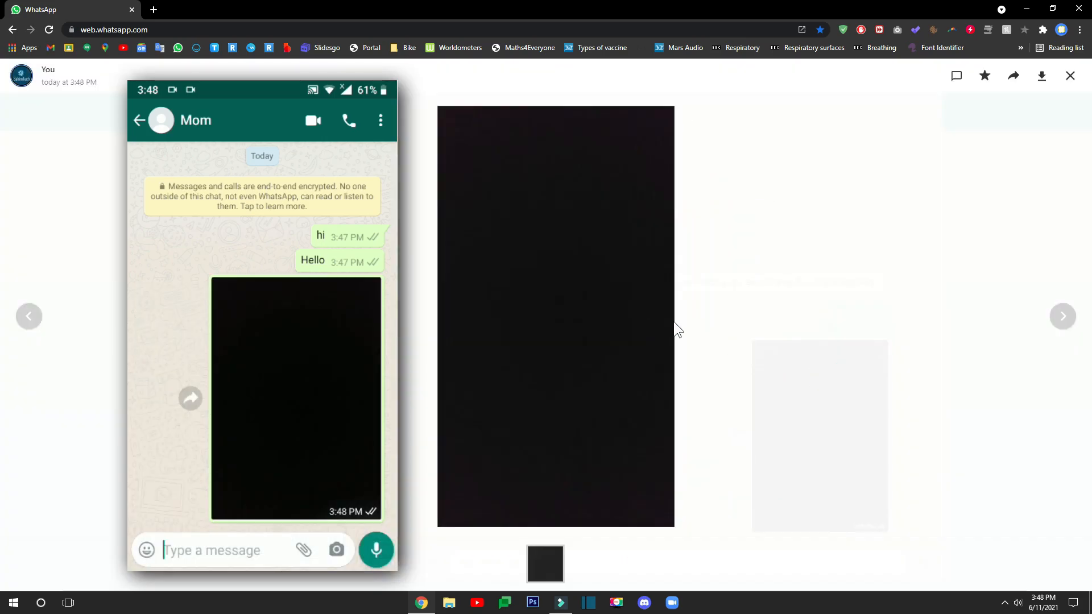
click(1070, 78)
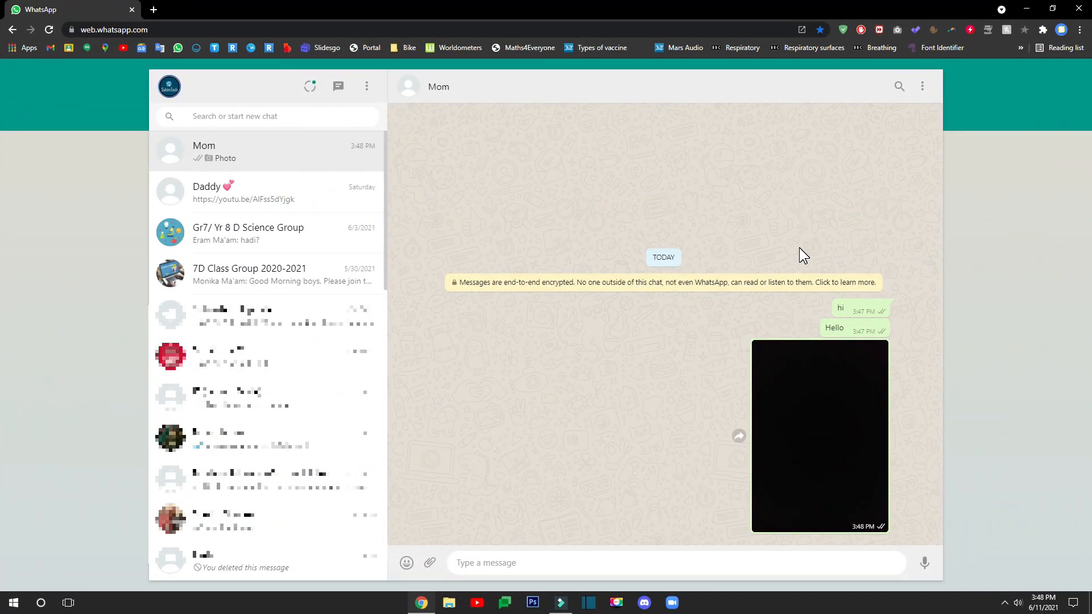
- Search the web for "download whatsapp" and download the 64-bit Windows installer from WhatsApp's download page
click(152, 10)
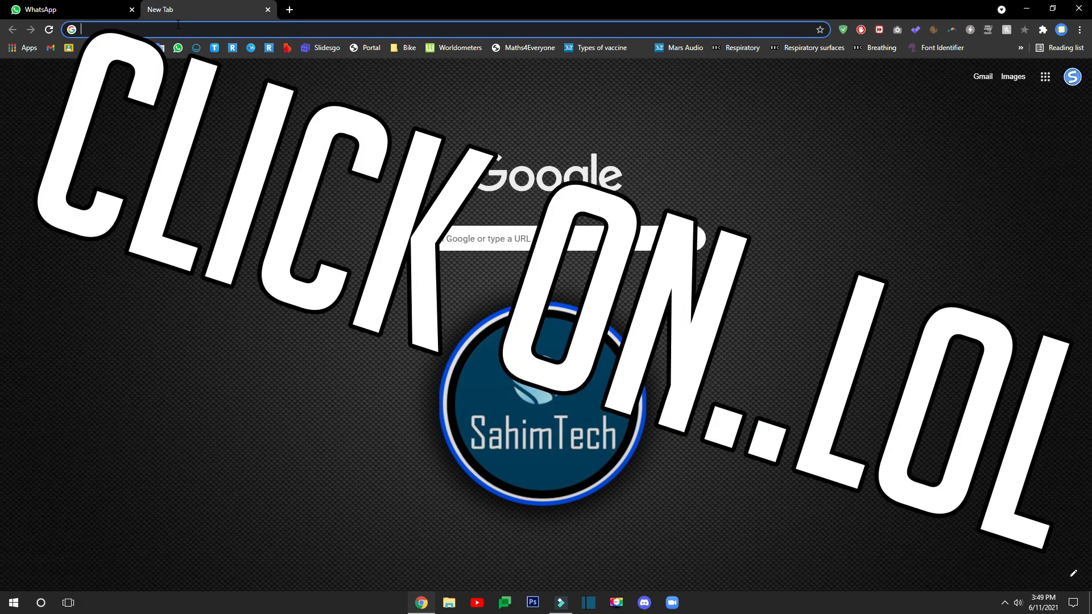
text(download whatsapp)
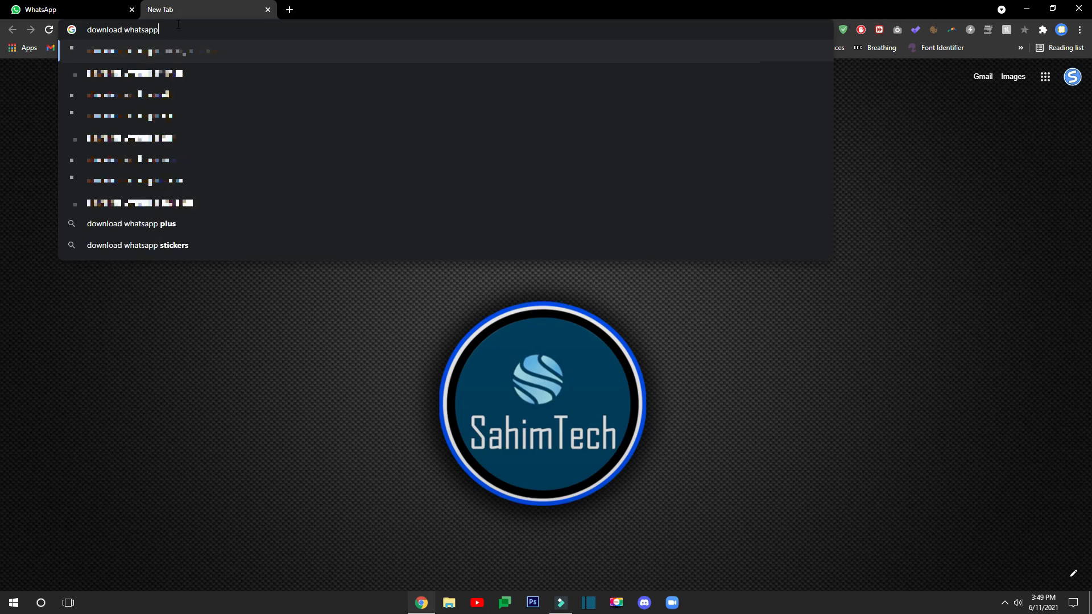
key(Return)
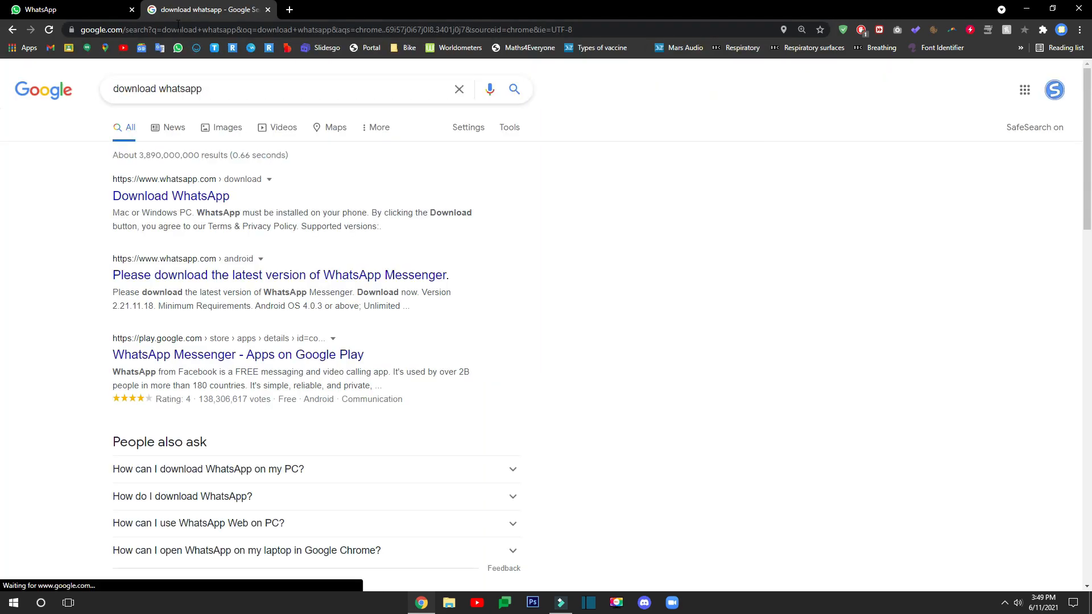
click(196, 199)
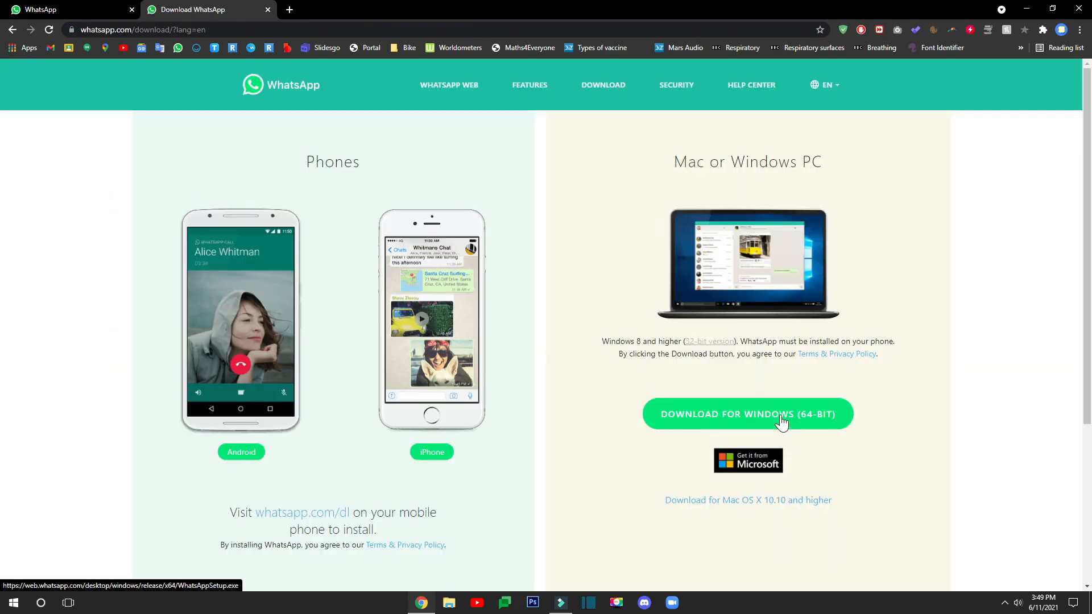
click(814, 422)
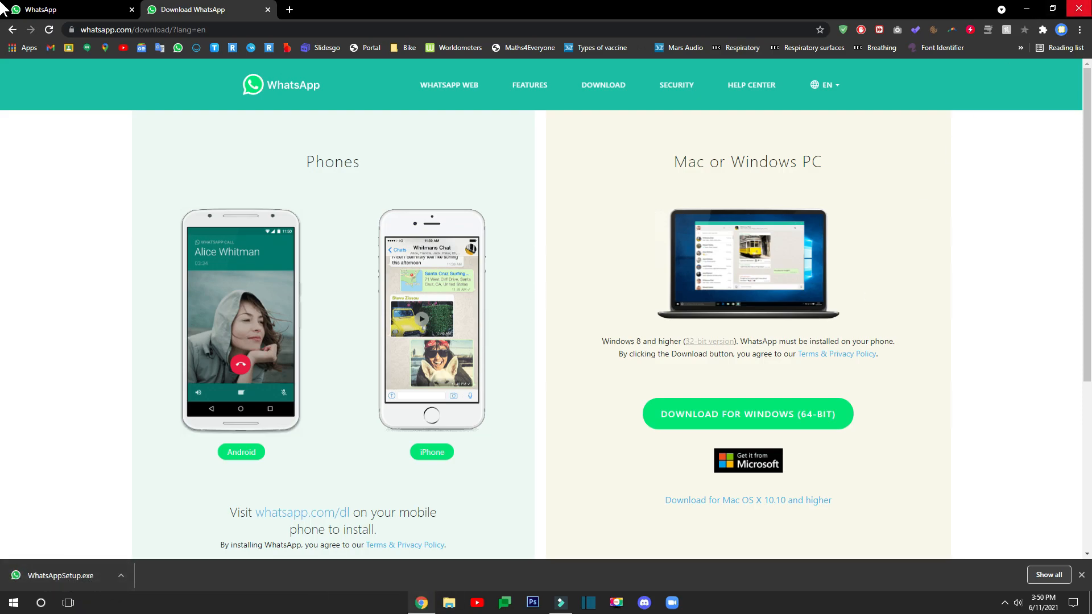
- Close the browser and run the WhatsApp installer from the Downloads folder in File Explorer
click(1078, 9)
click(449, 602)
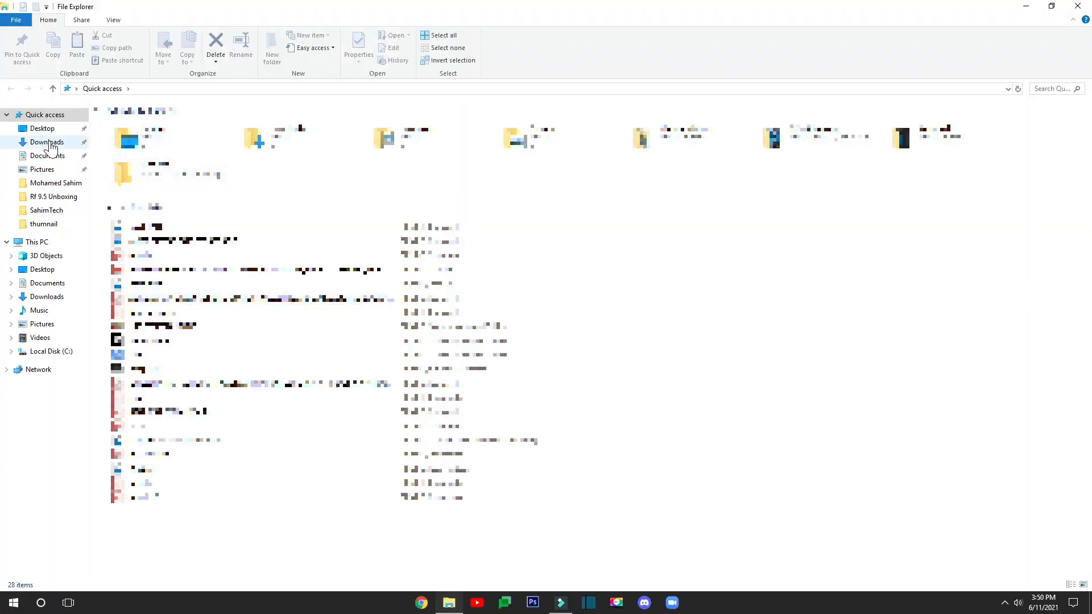
click(48, 143)
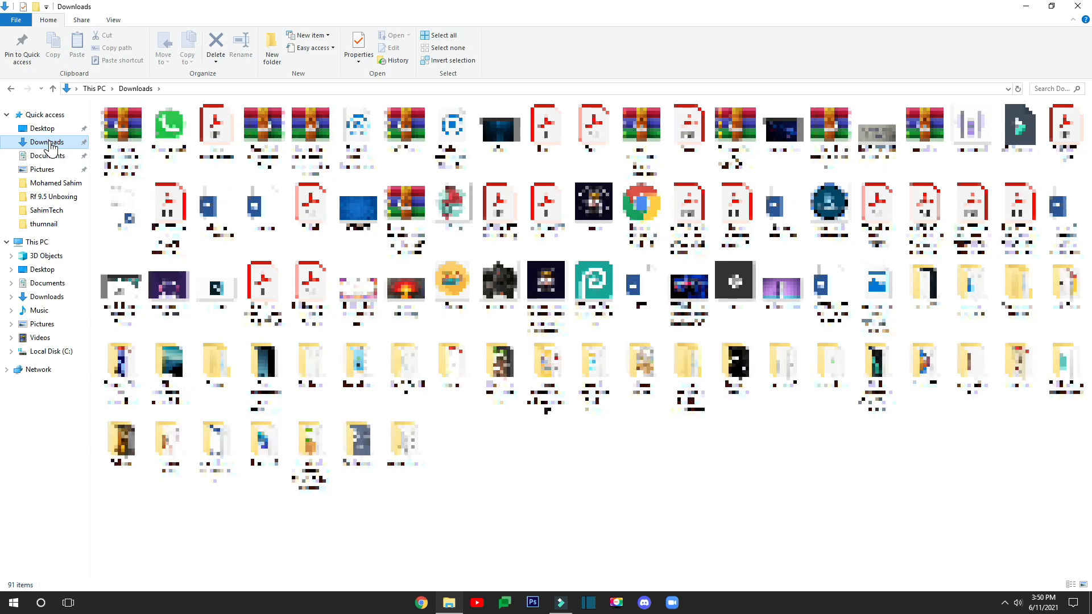
mouse_move(171, 151)
mouse_down()
mouse_move(179, 140)
mouse_move(179, 167)
mouse_up()
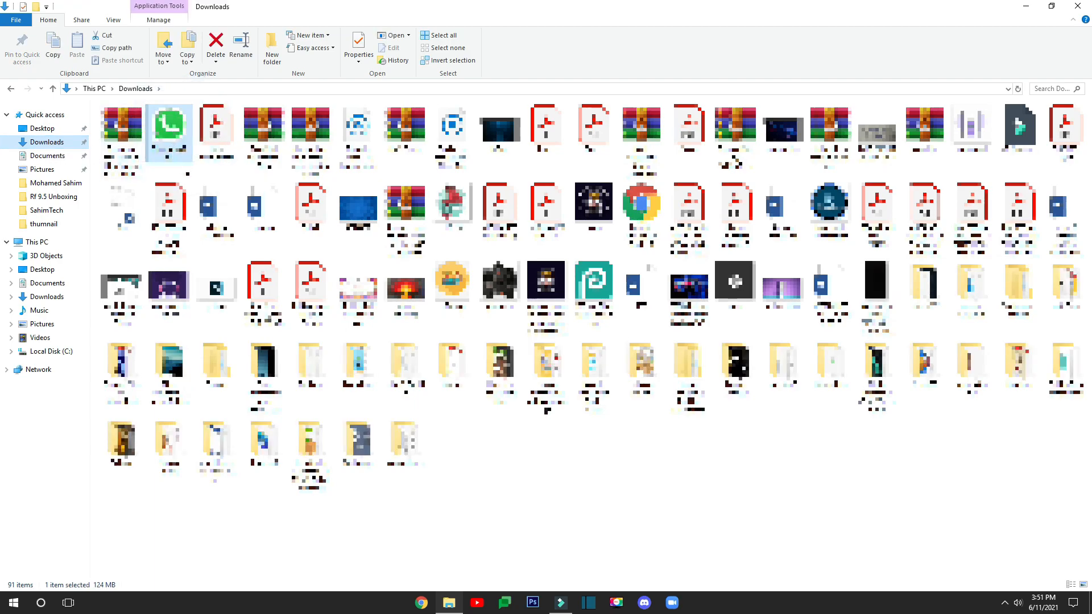
double_click(170, 130)
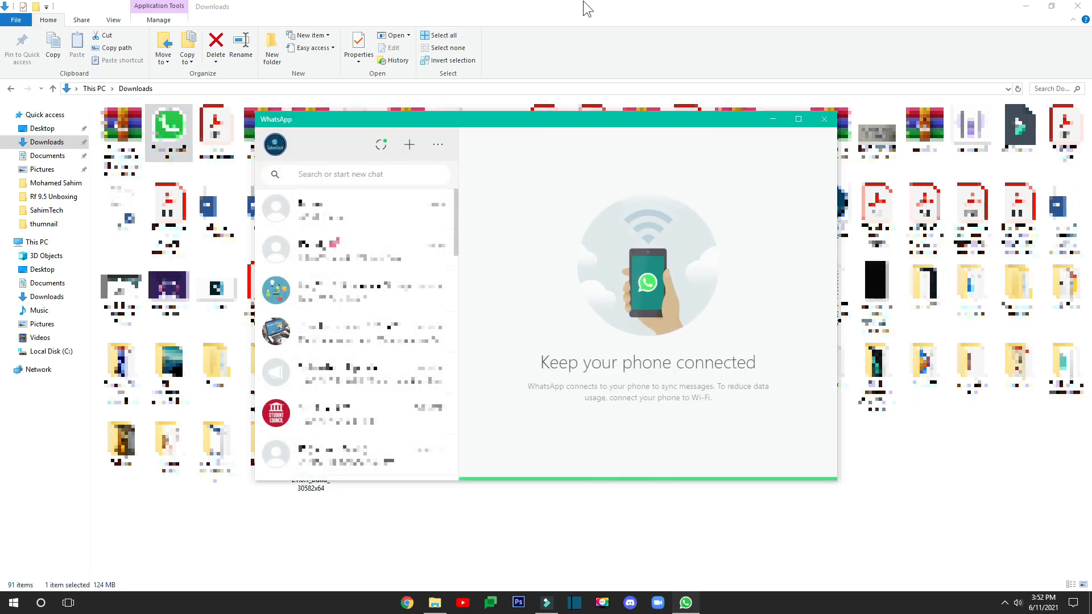
- Minimize File Explorer, maximize the WhatsApp desktop window and look through the chat list
click(1025, 7)
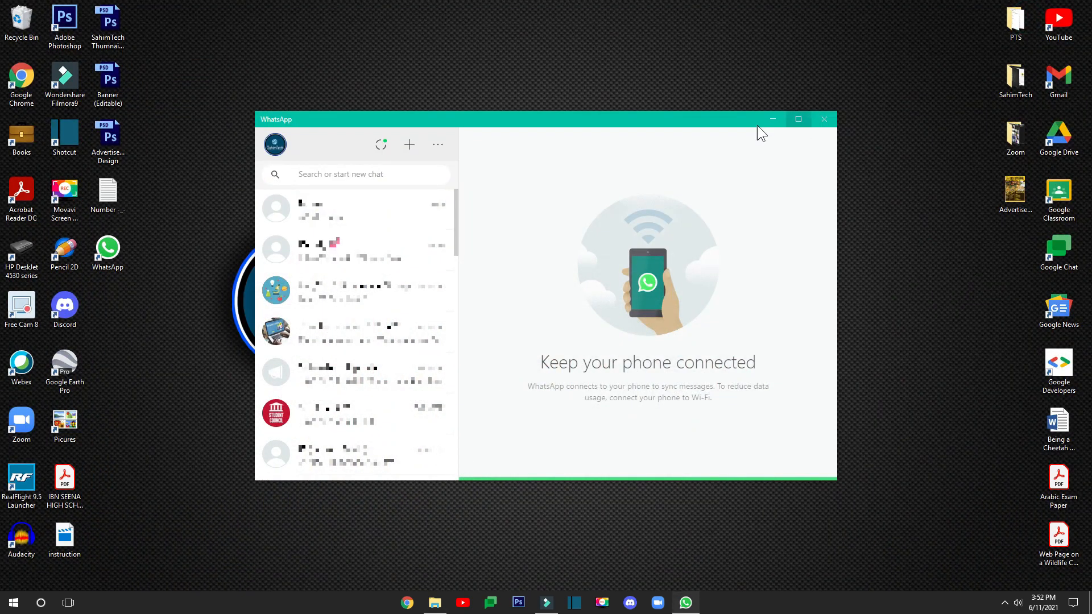
drag(705, 121, 709, 1)
scroll(222, 304, down, 10)
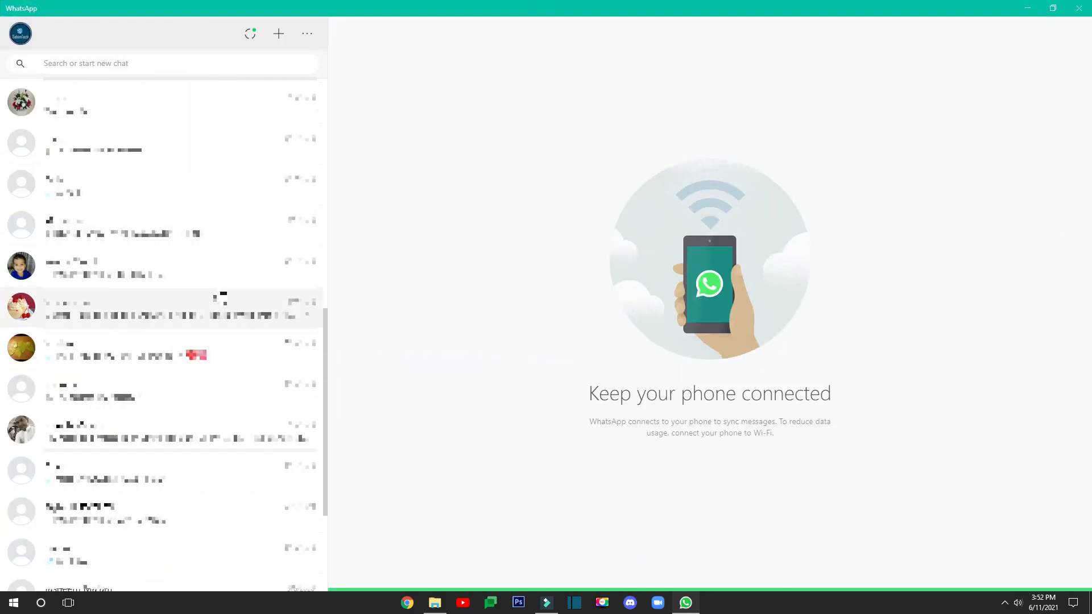
scroll(208, 388, up, 10)
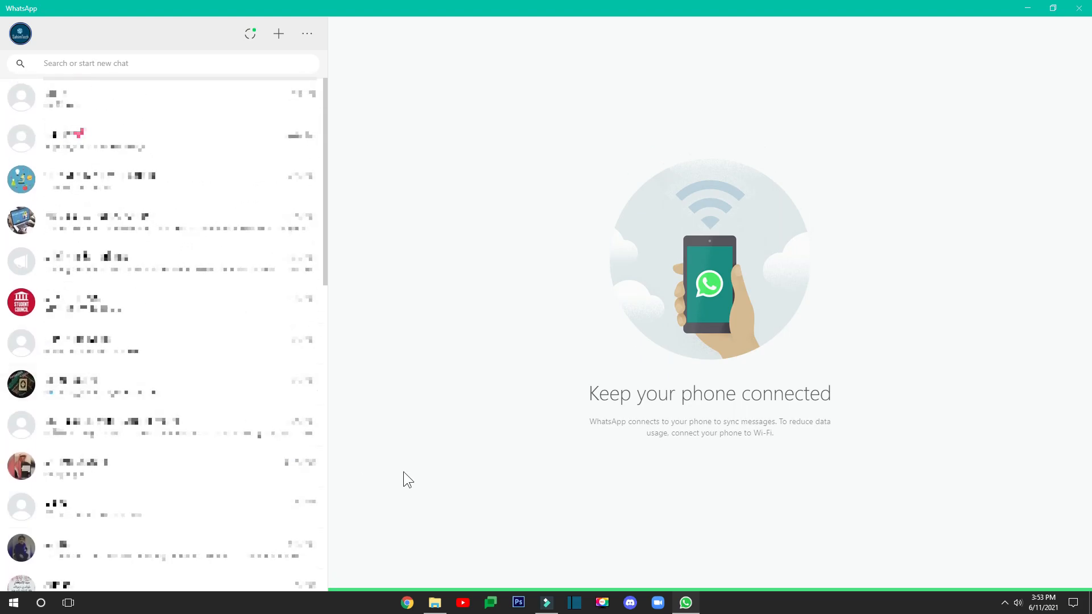
- In the chat with Mom, send the message "howdy" and the screenshot held on the clipboard
click(115, 108)
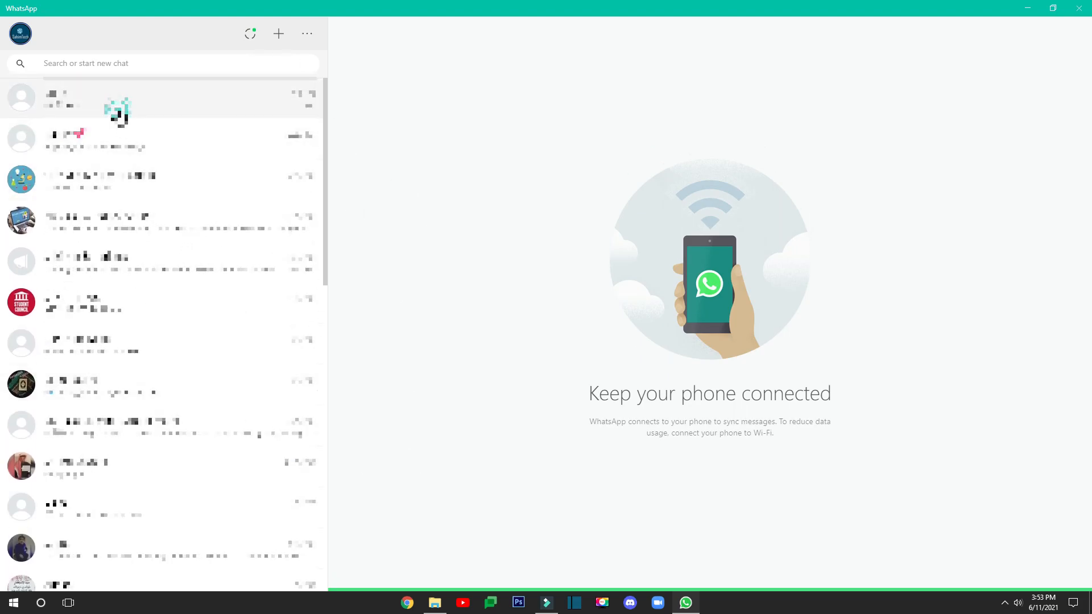
click(438, 573)
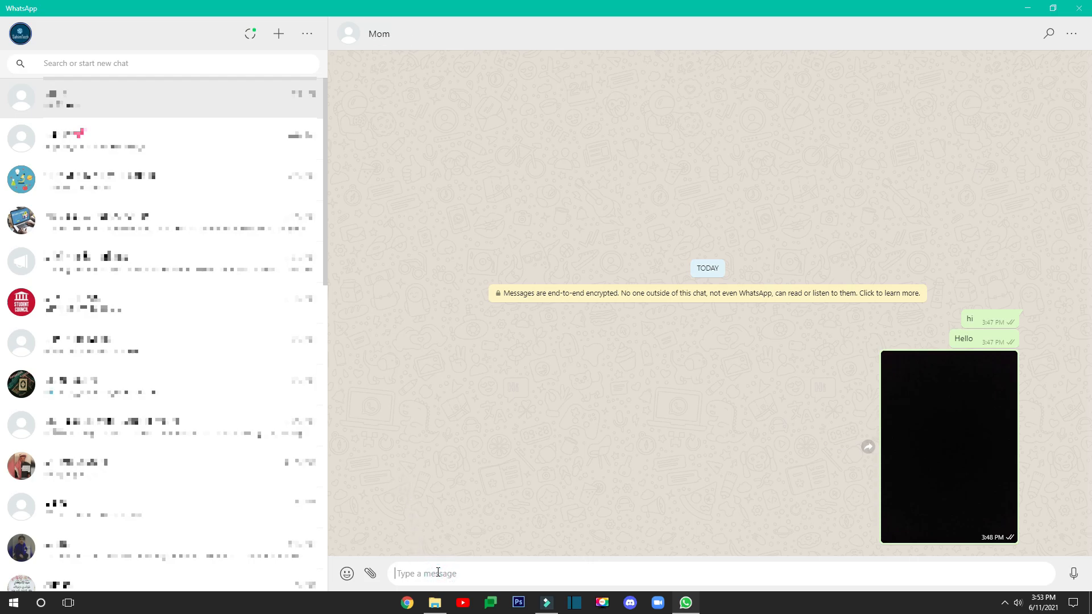
text(howdy)
key(Return)
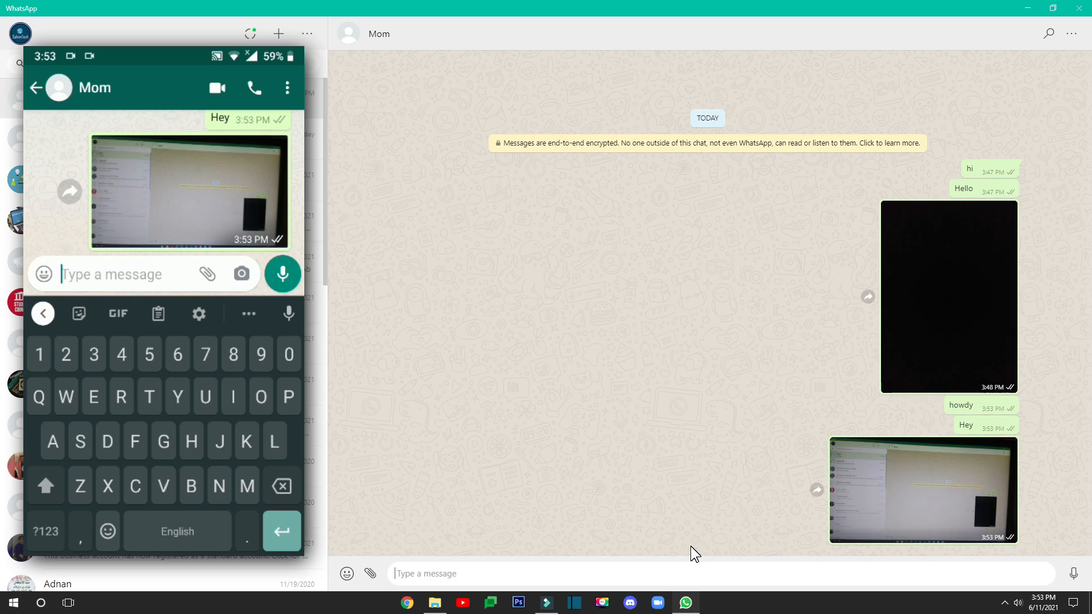
key(ctrl+v)
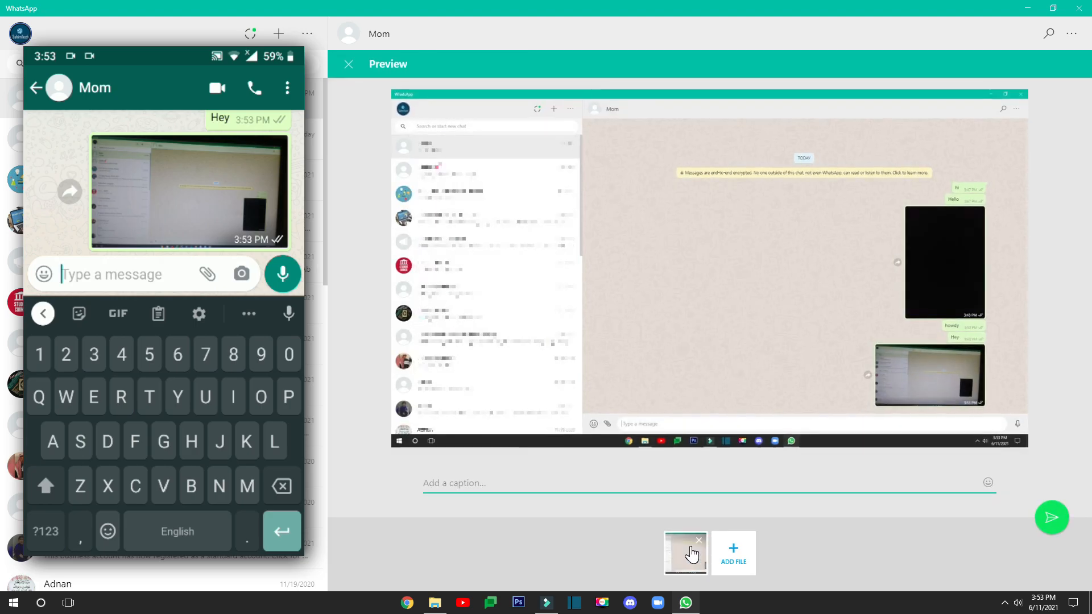
key(Return)
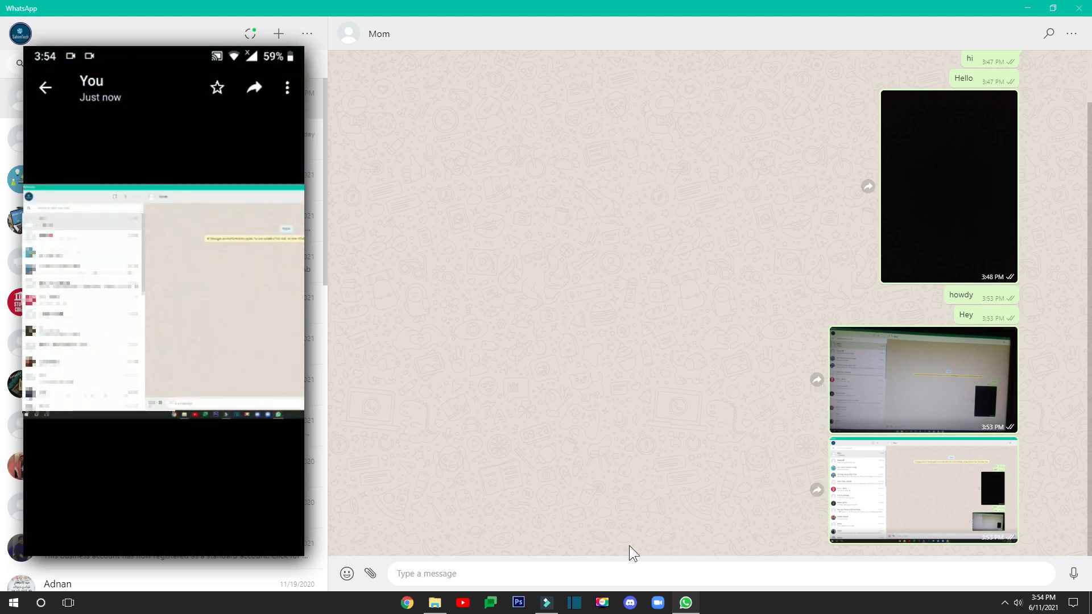
- Attach the round SahimTech logo image from the SahimTech folder in Pictures and send it in the chat
click(370, 573)
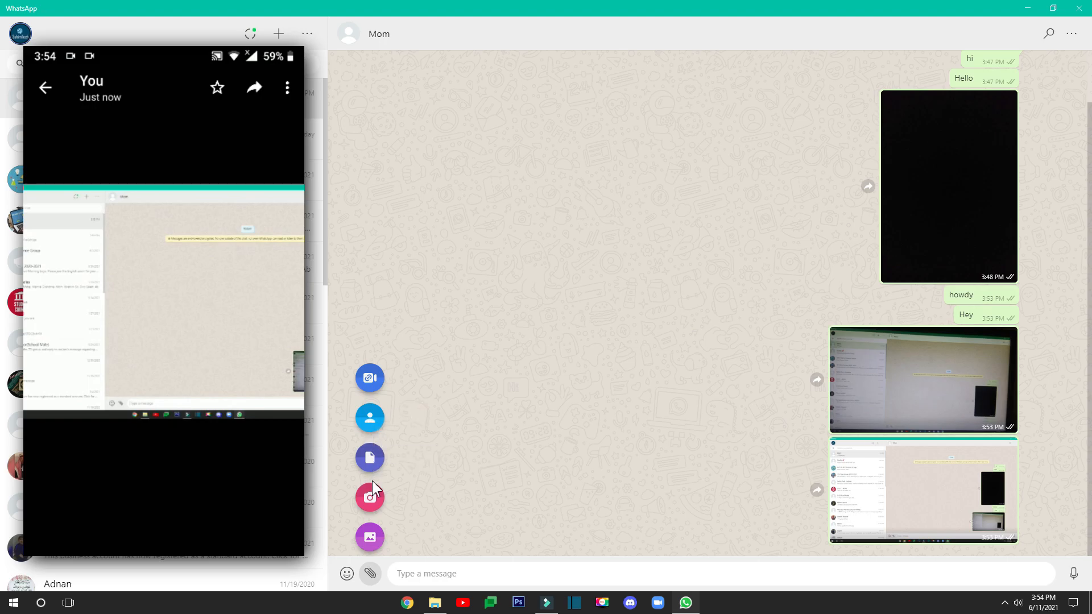
click(380, 545)
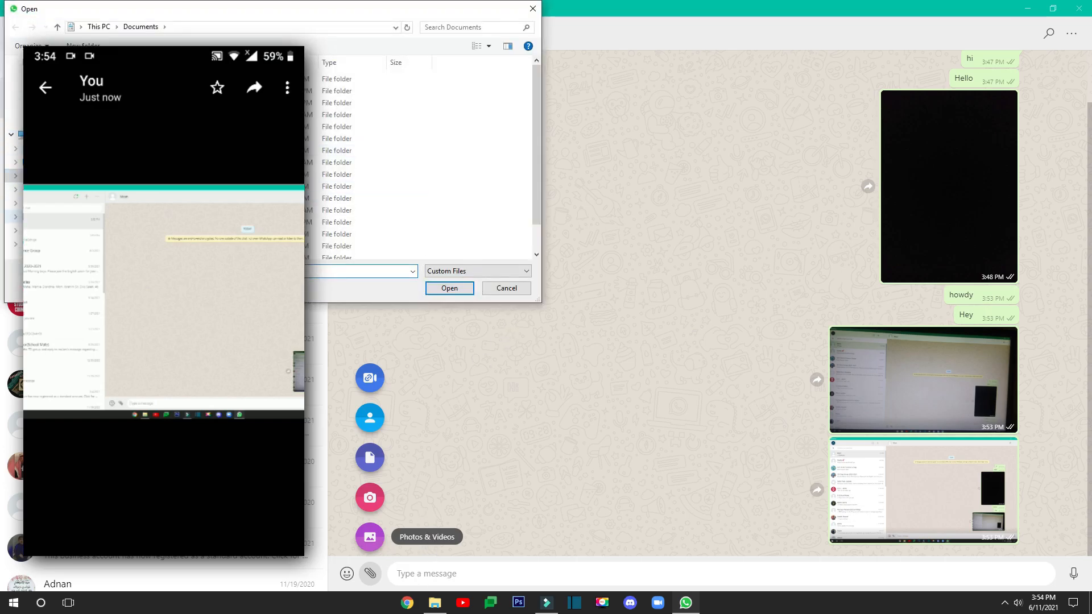
click(39, 217)
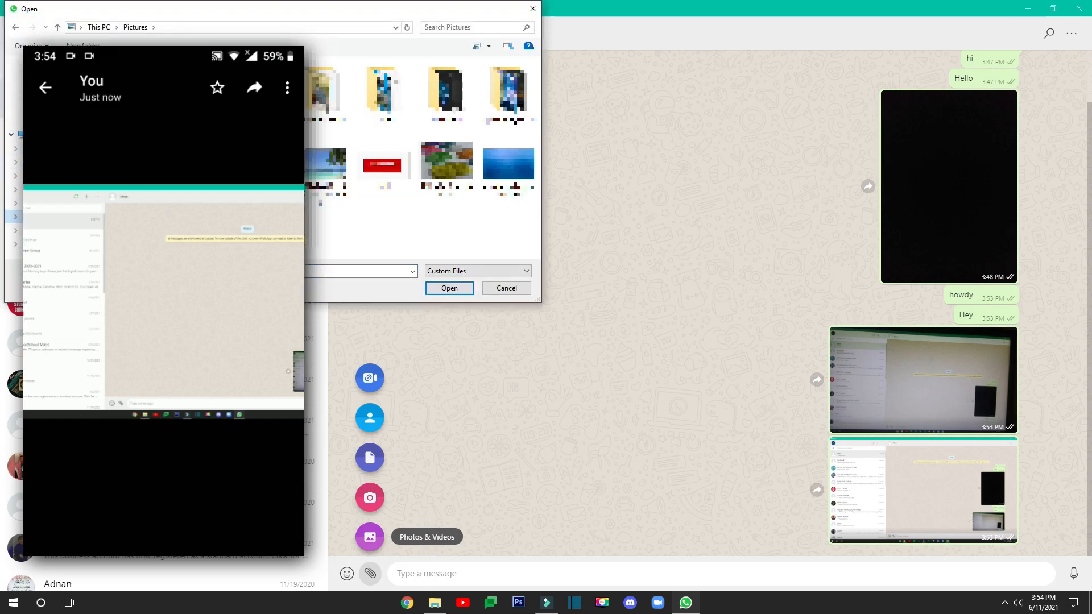
double_click(447, 90)
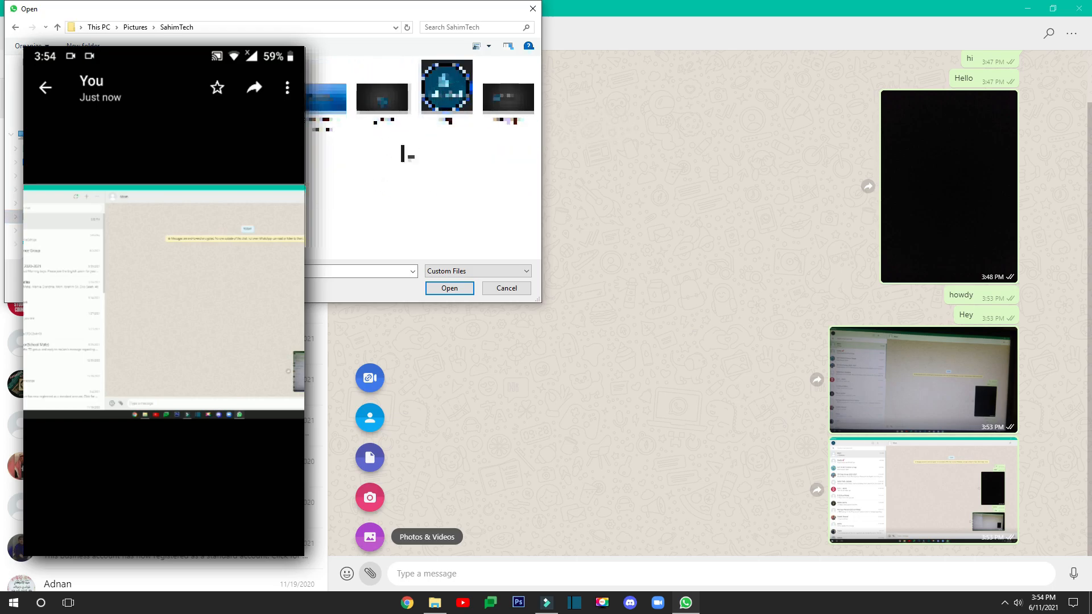
click(439, 288)
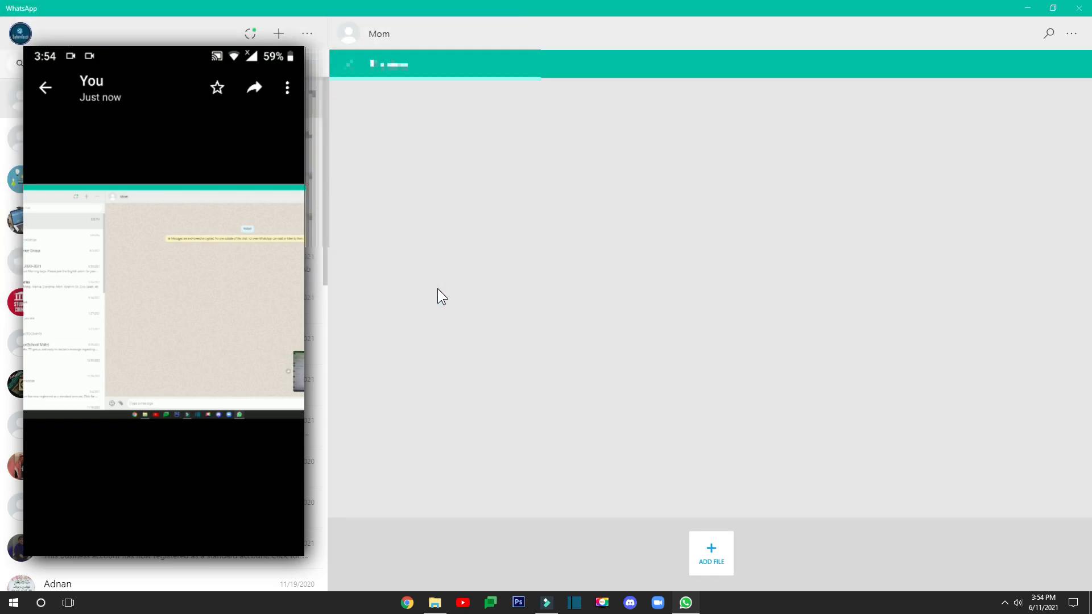
key(Return)
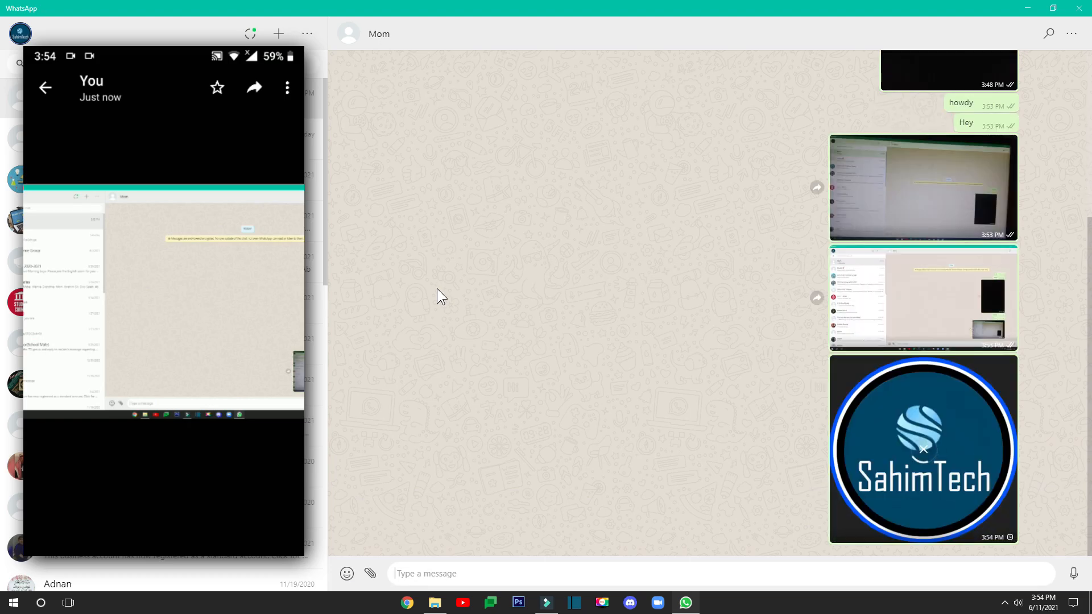